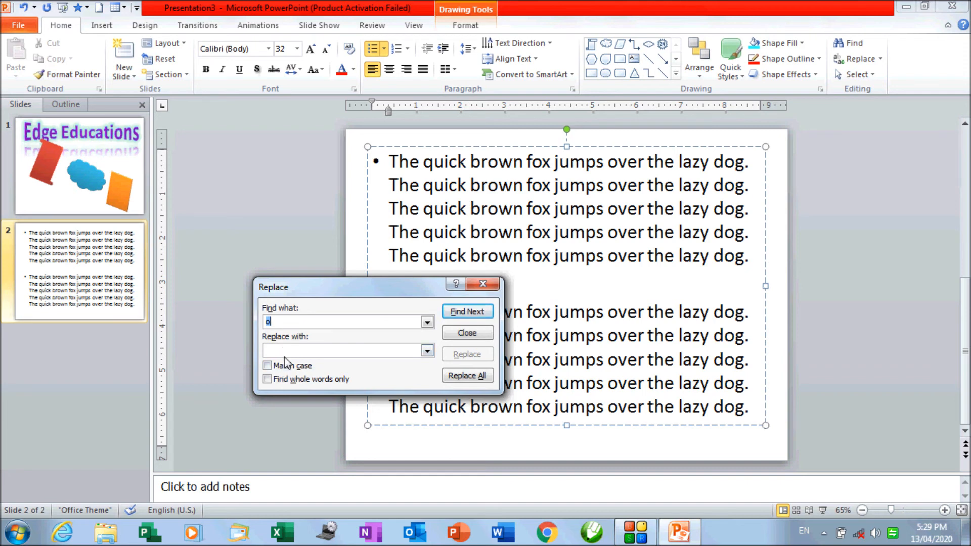
- Find the next occurrence of "brown" on slide 2 and replace it with "green"
drag(278, 323, 261, 325)
text(wn)
click(469, 313)
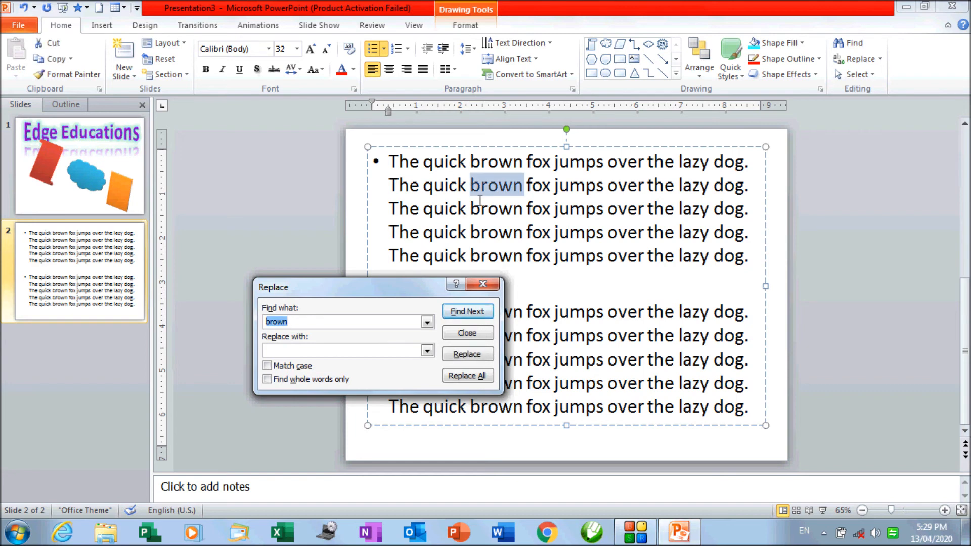
click(298, 353)
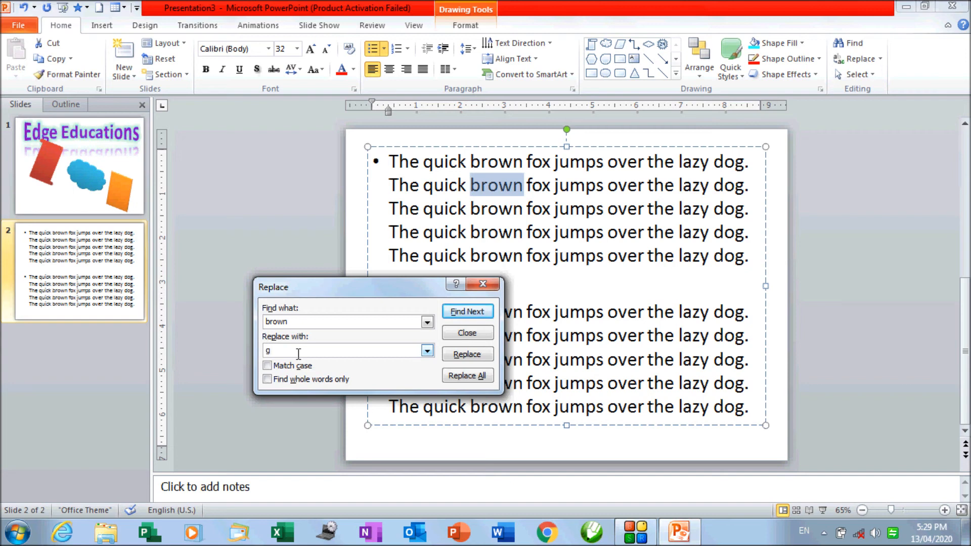
text(een)
click(470, 356)
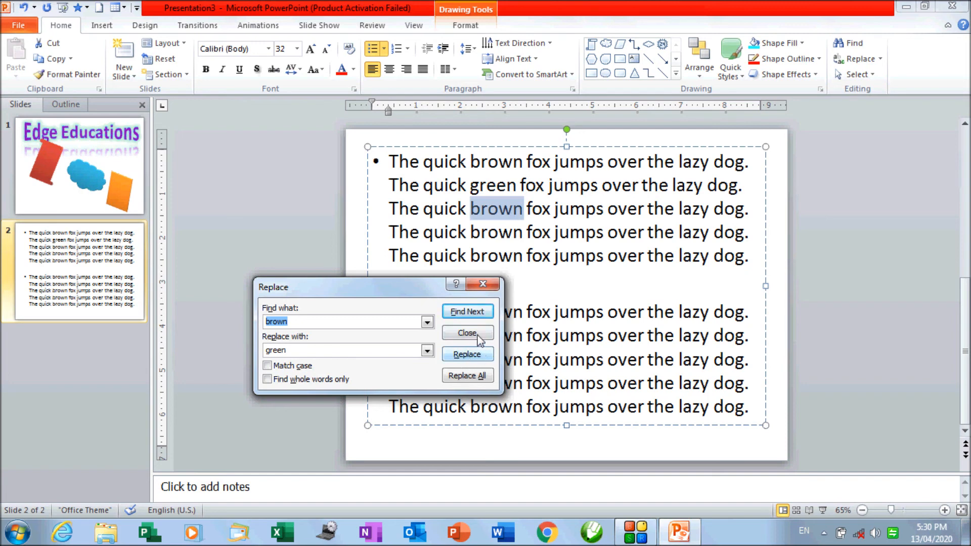
- Skip two occurrences of "brown" and replace the one in the last sentence of the first paragraph with "green"
click(477, 315)
click(478, 315)
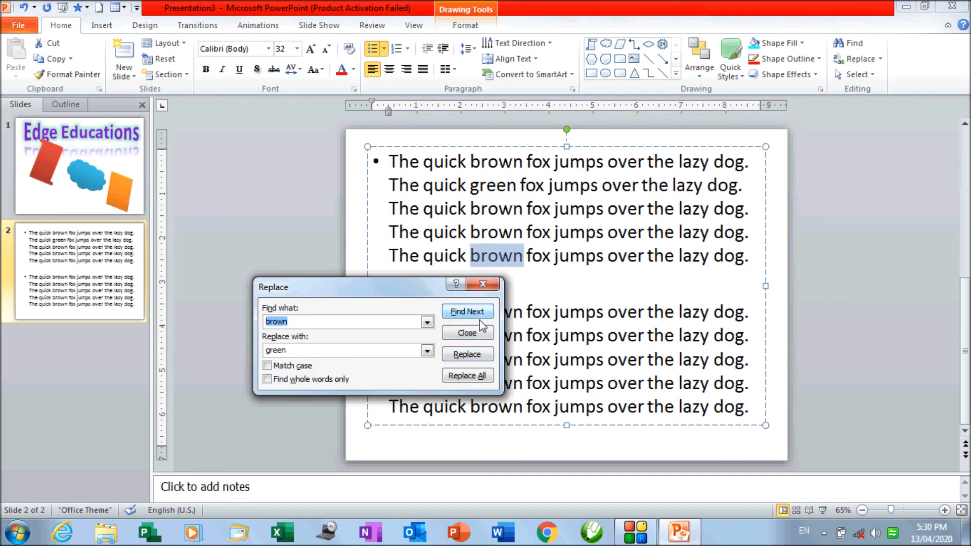
drag(435, 287, 376, 295)
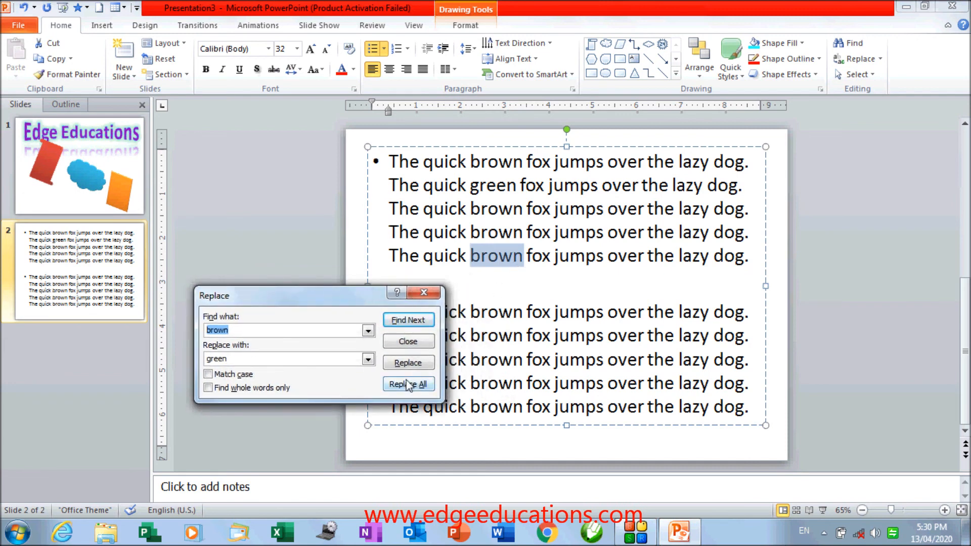
click(395, 367)
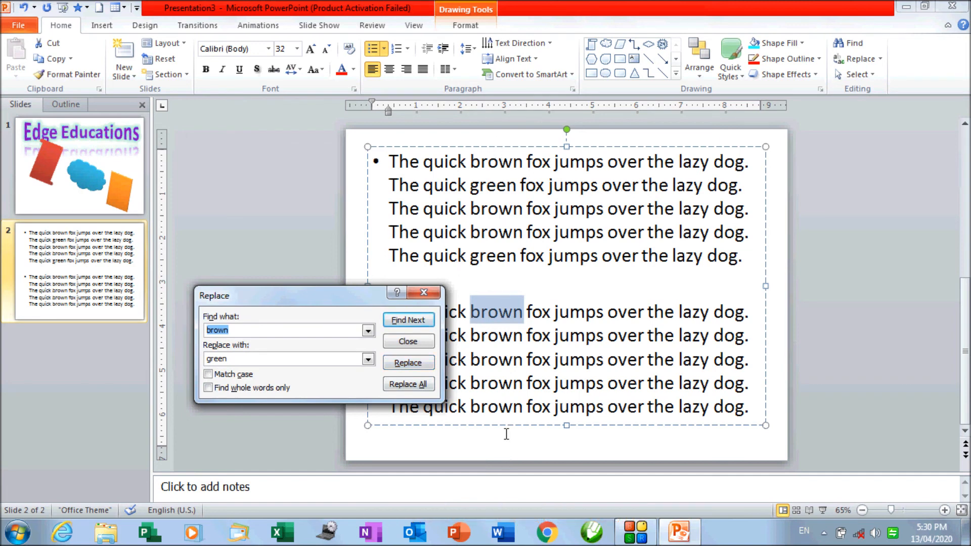
- Replace all remaining occurrences of "brown" with "green" and close the Replace dialog
click(405, 384)
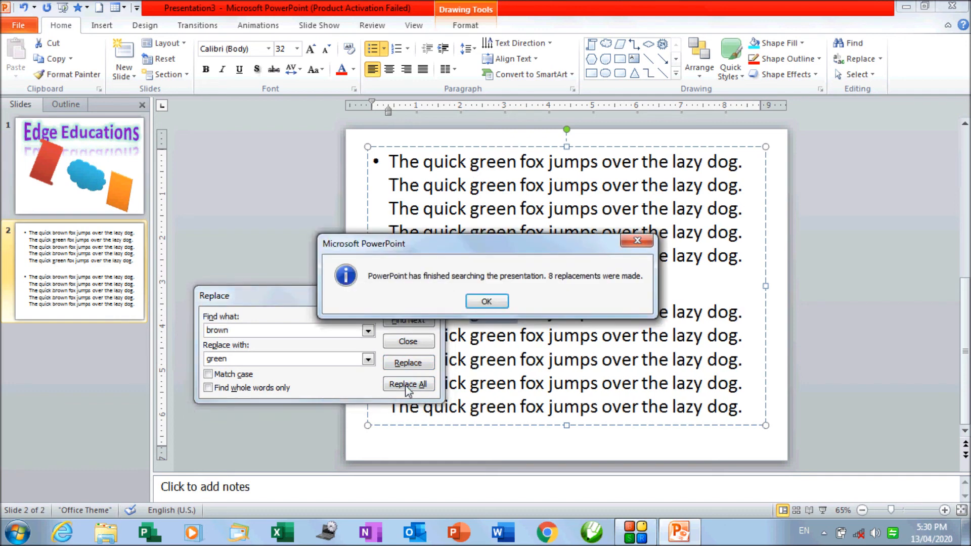
click(490, 301)
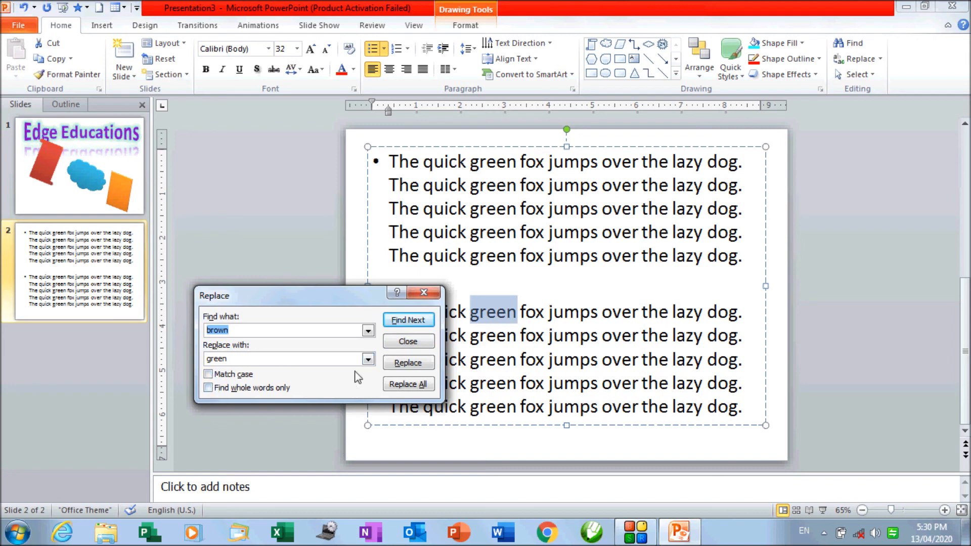
click(424, 293)
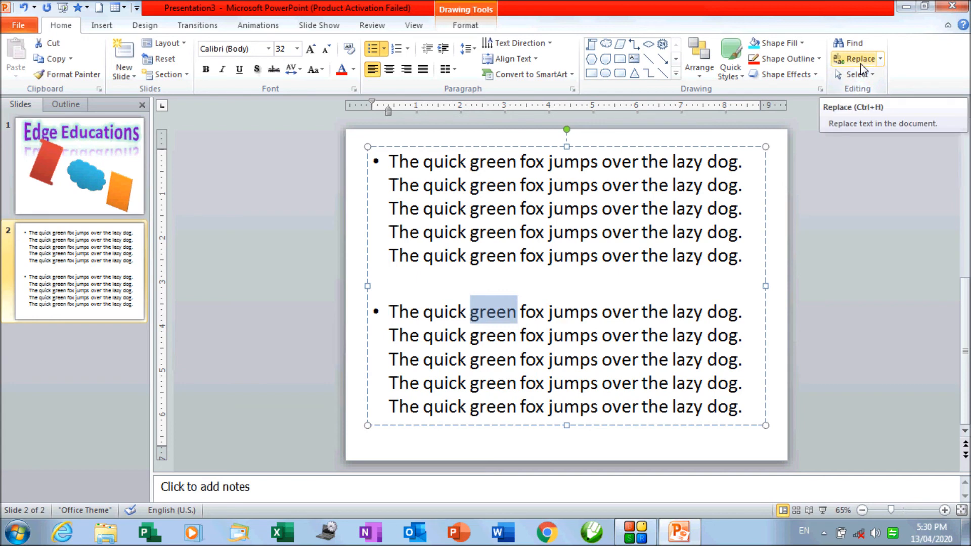
- Try to replace the Arial font with Aragon throughout the presentation using Replace Fonts
click(880, 58)
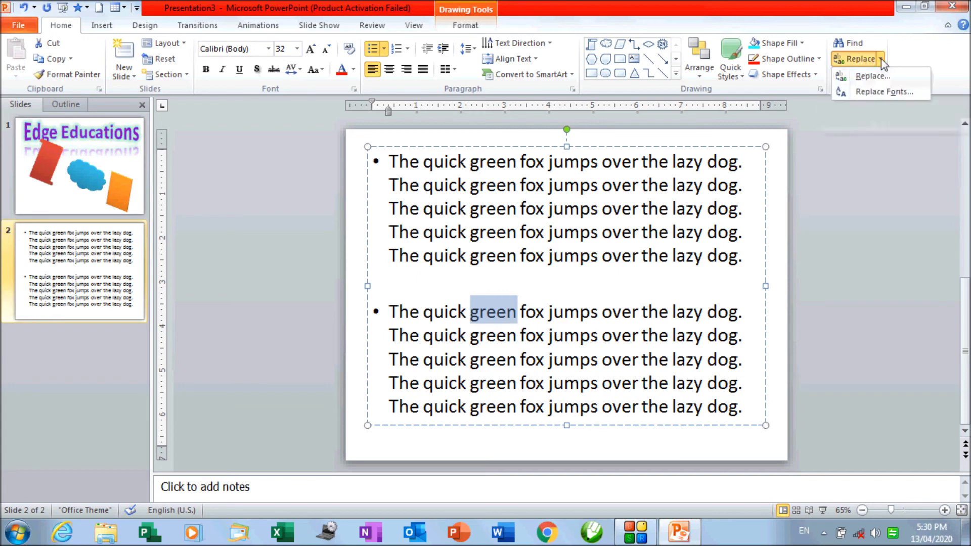
click(880, 92)
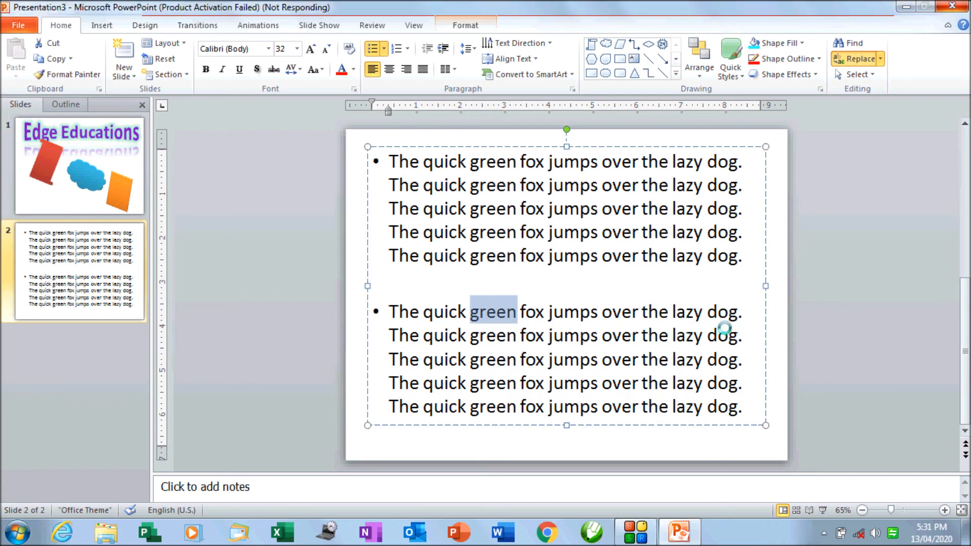
drag(795, 183, 272, 281)
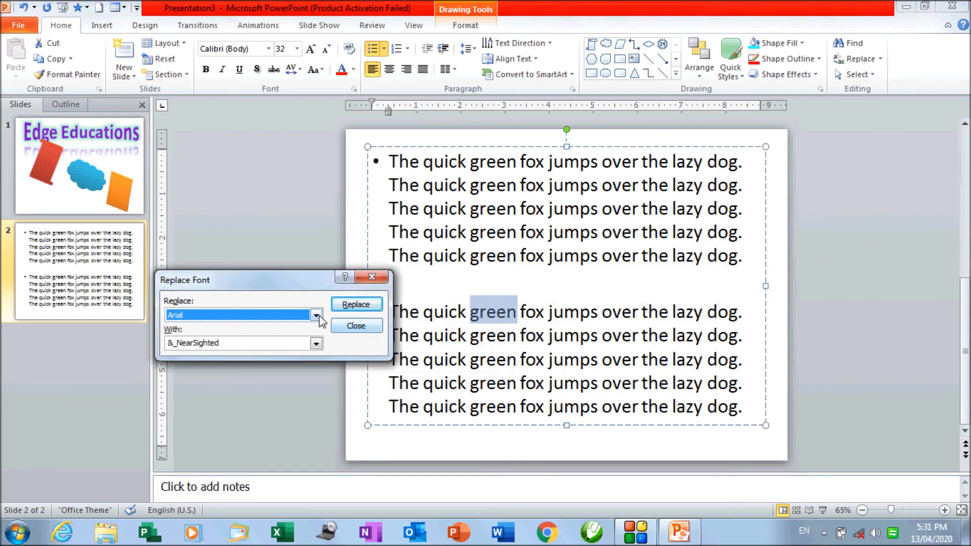
click(316, 314)
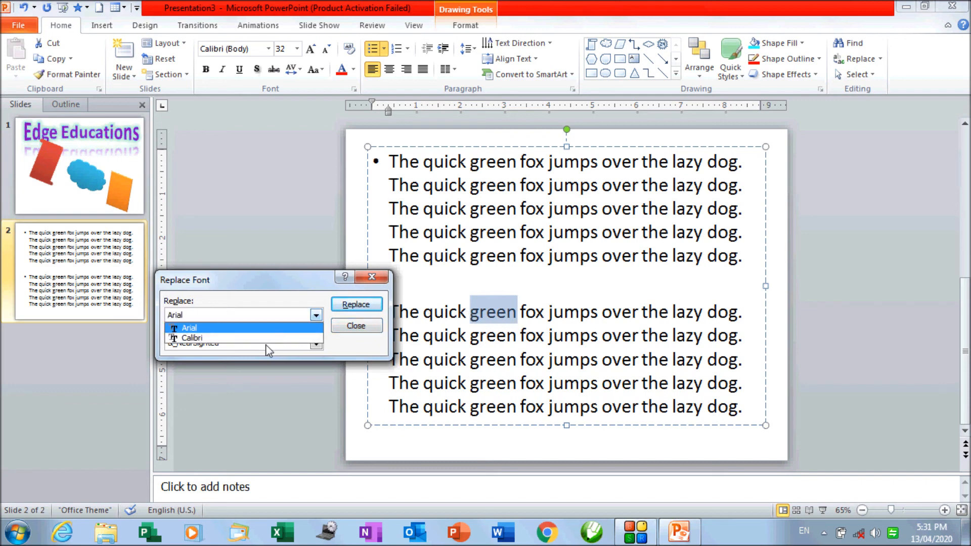
click(325, 343)
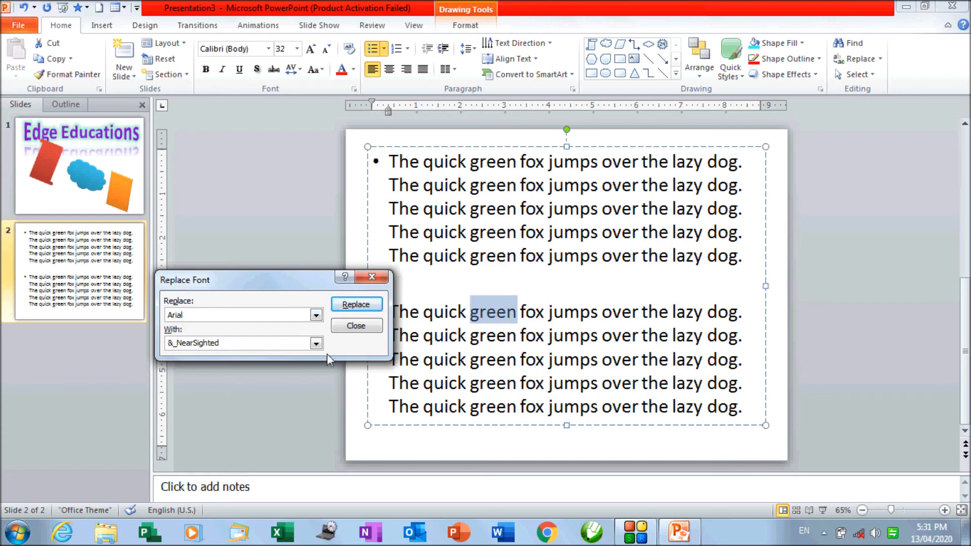
click(316, 344)
scroll(242, 393, down, 6)
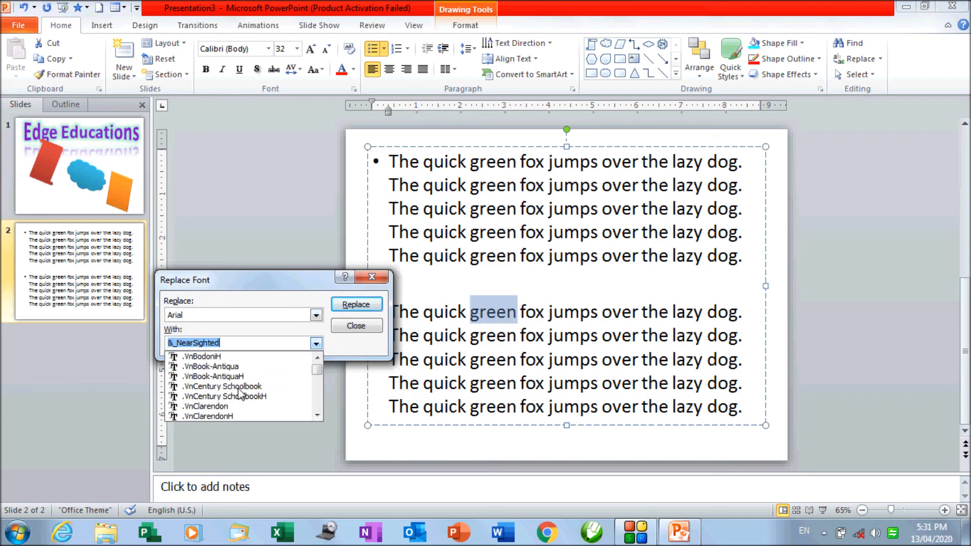
scroll(240, 394, down, 10)
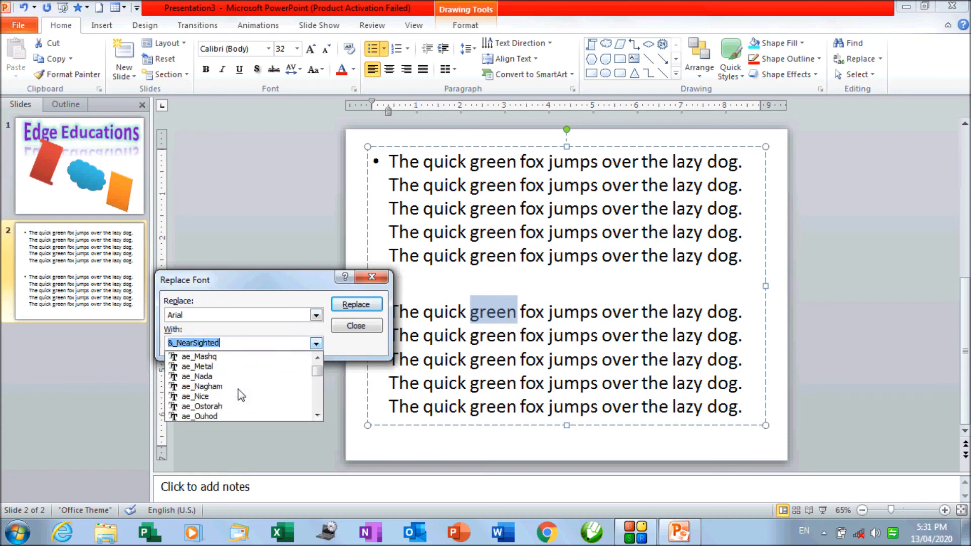
scroll(242, 395, down, 9)
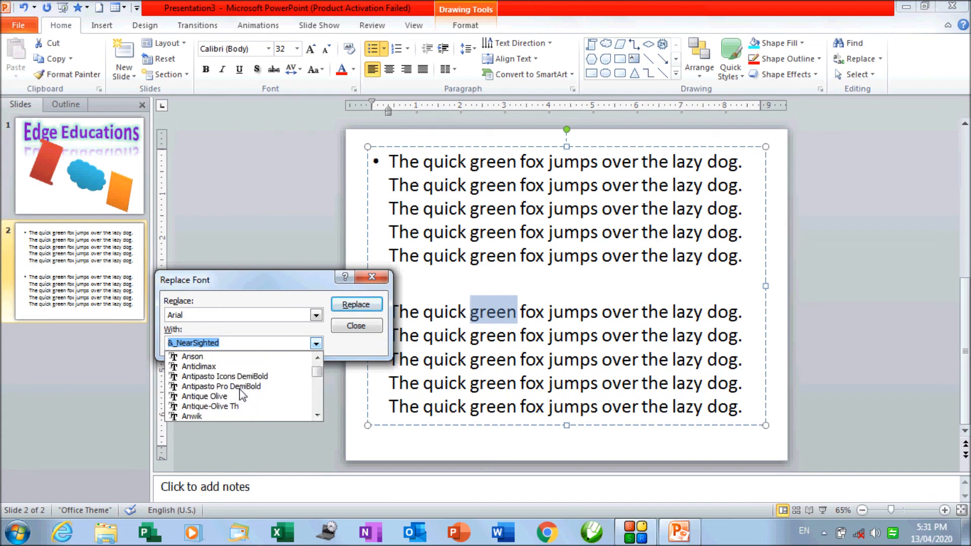
scroll(241, 395, down, 3)
click(227, 396)
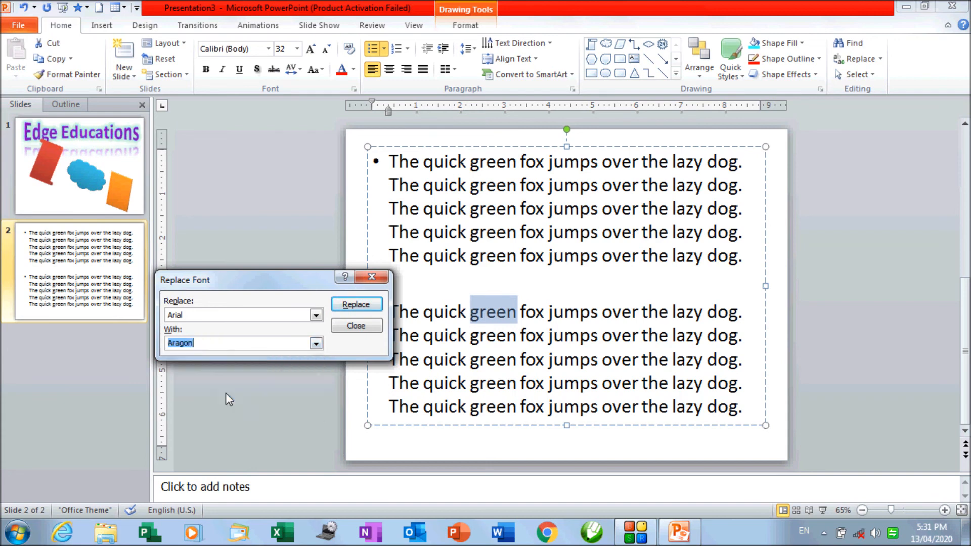
click(372, 303)
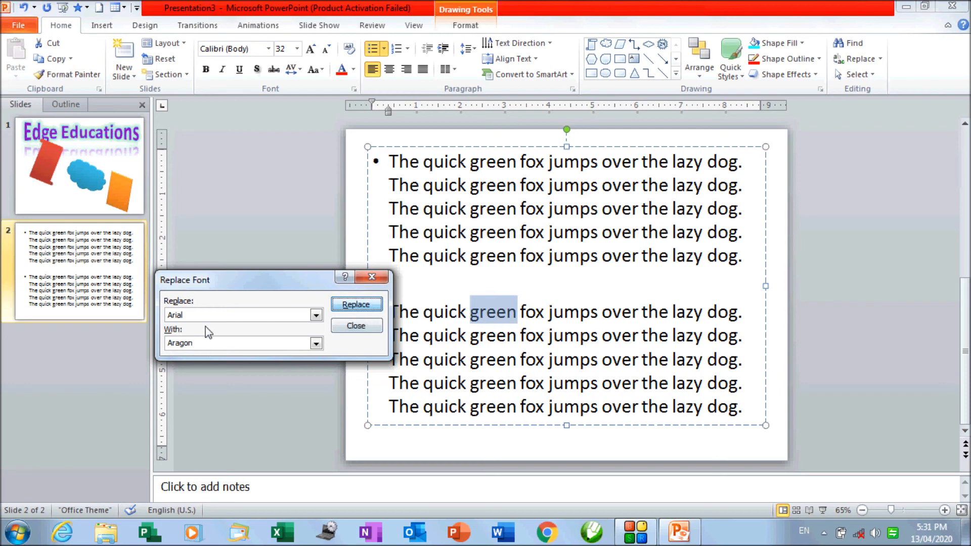
key(Tab)
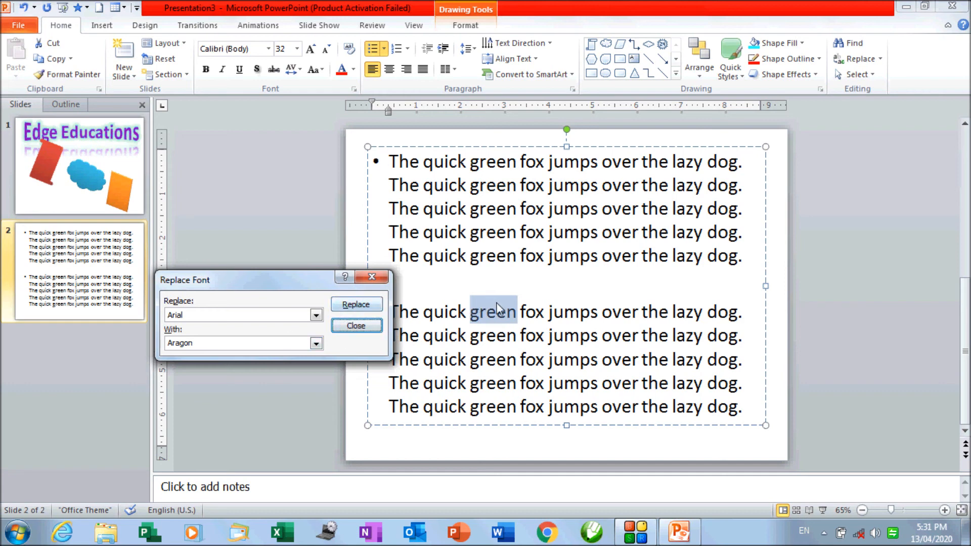
- Replace the Calibri font with Monotype Corsiva throughout the presentation, close the Replace Font dialog and select the text box on slide 2
click(247, 316)
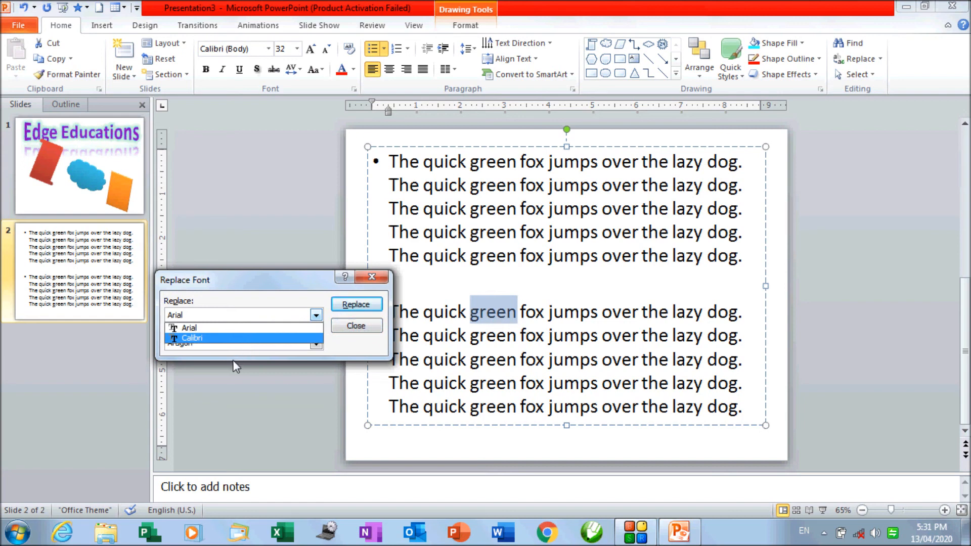
click(240, 337)
click(262, 344)
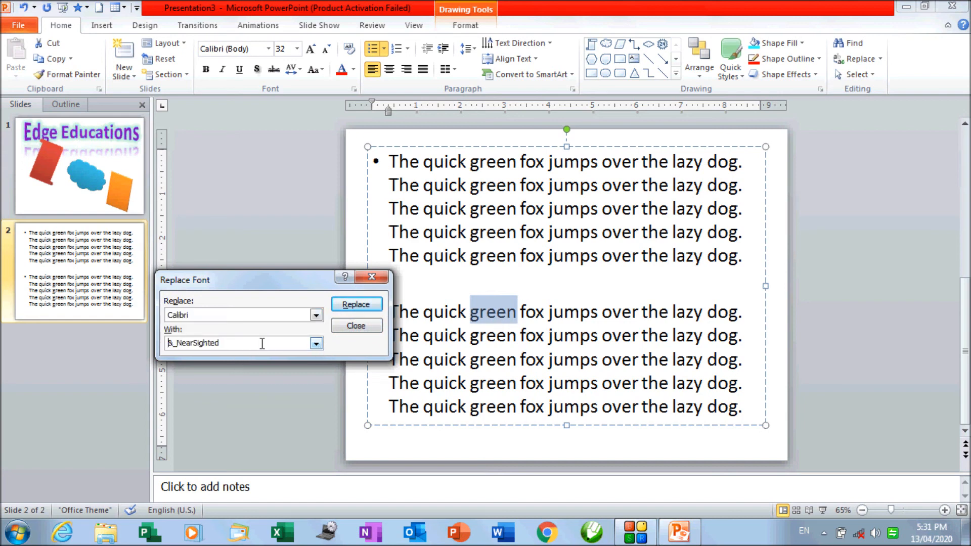
drag(256, 343, 168, 350)
click(316, 344)
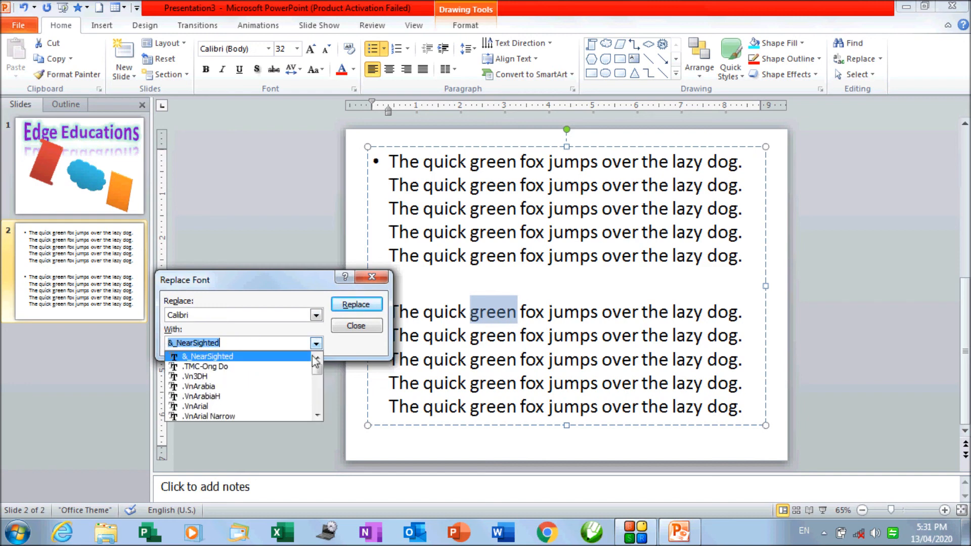
text(m)
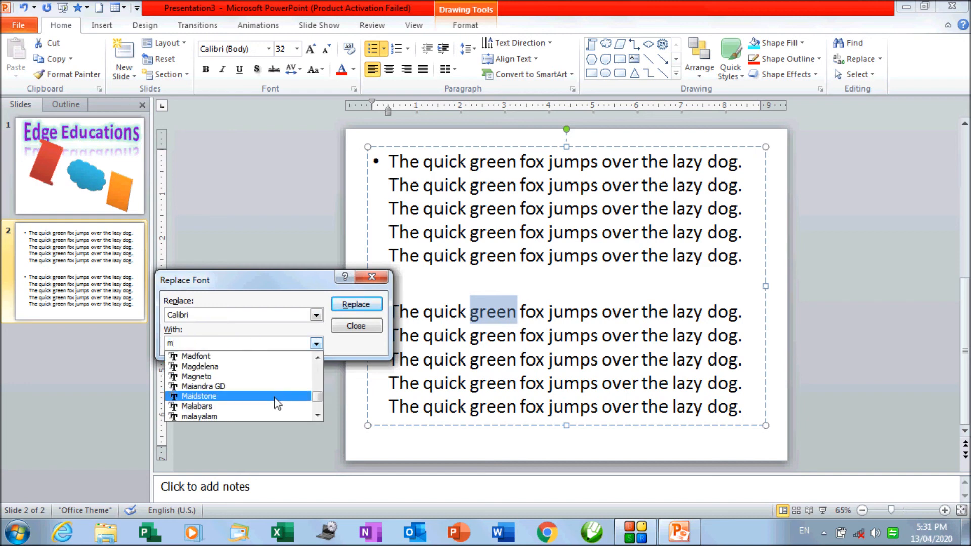
click(317, 415)
click(317, 415)
click(317, 415)
click(317, 415)
click(317, 415)
click(317, 415)
click(317, 415)
click(317, 415)
click(317, 415)
click(317, 416)
click(317, 415)
click(317, 415)
click(317, 415)
double_click(317, 415)
click(317, 415)
double_click(317, 415)
double_click(317, 415)
click(317, 415)
double_click(317, 415)
double_click(317, 415)
double_click(317, 415)
double_click(317, 415)
double_click(317, 415)
click(317, 416)
double_click(317, 415)
double_click(317, 415)
click(317, 415)
double_click(317, 415)
double_click(317, 415)
double_click(317, 415)
double_click(317, 415)
double_click(317, 415)
double_click(317, 415)
click(317, 415)
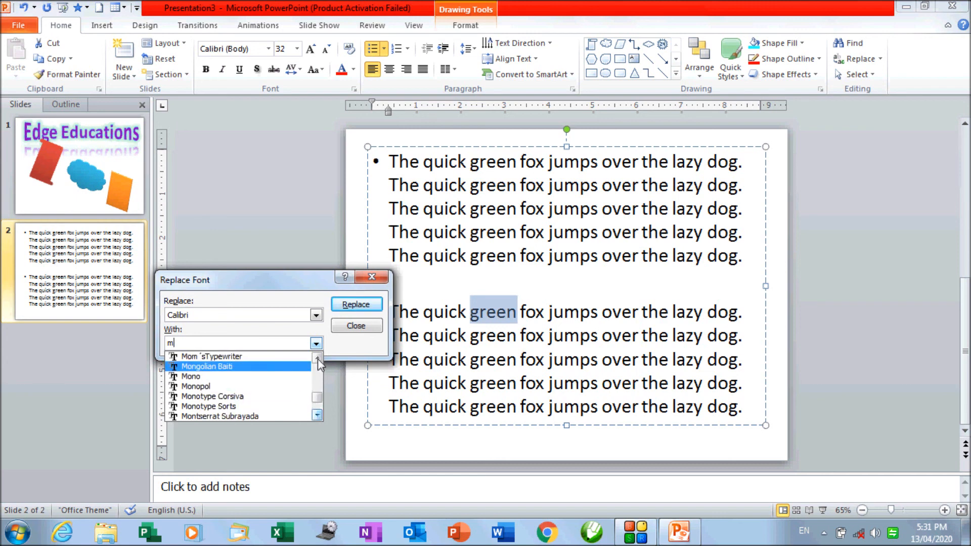
click(278, 397)
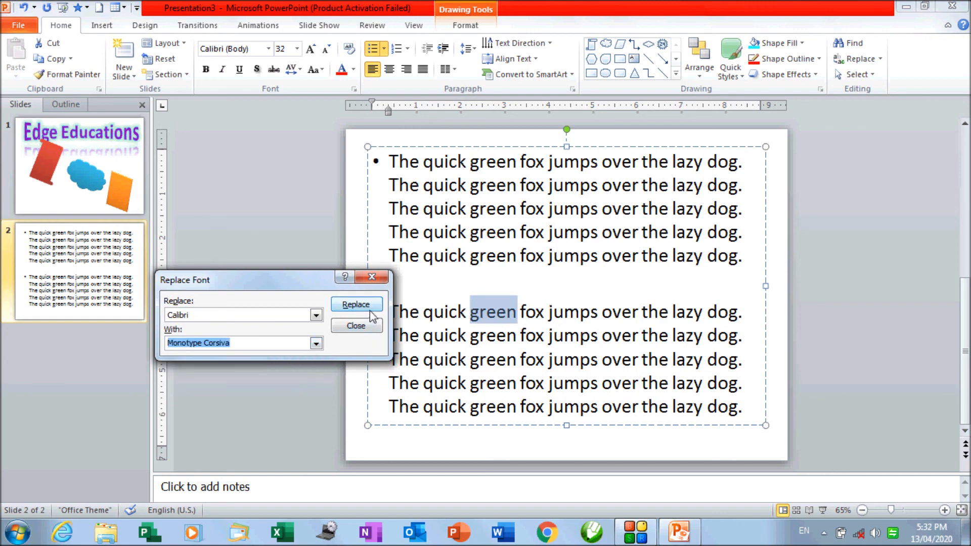
click(367, 306)
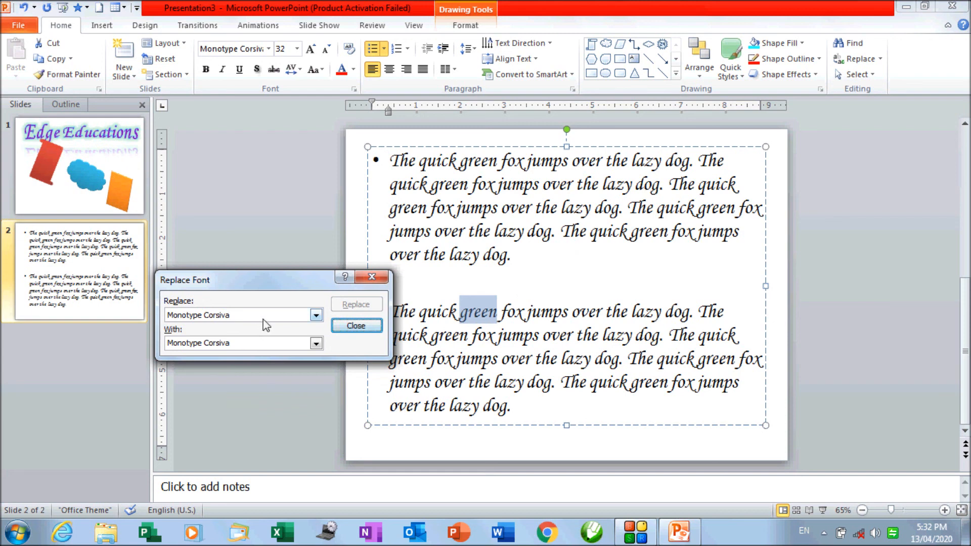
click(371, 280)
click(368, 260)
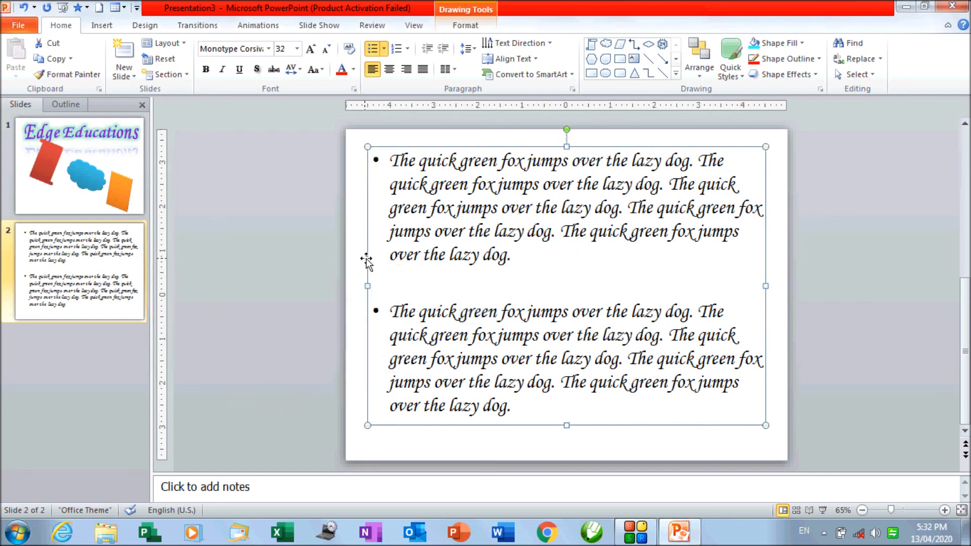
click(880, 58)
click(895, 92)
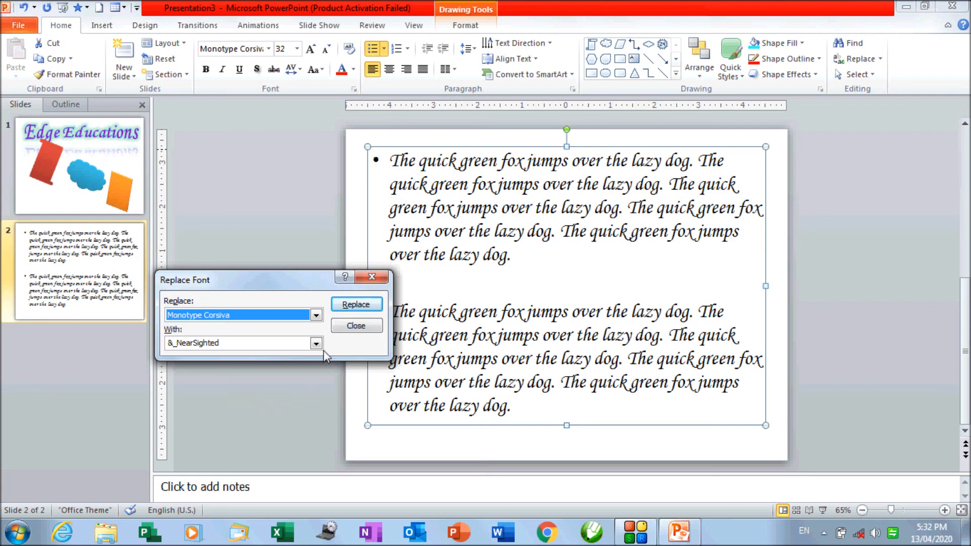
click(356, 326)
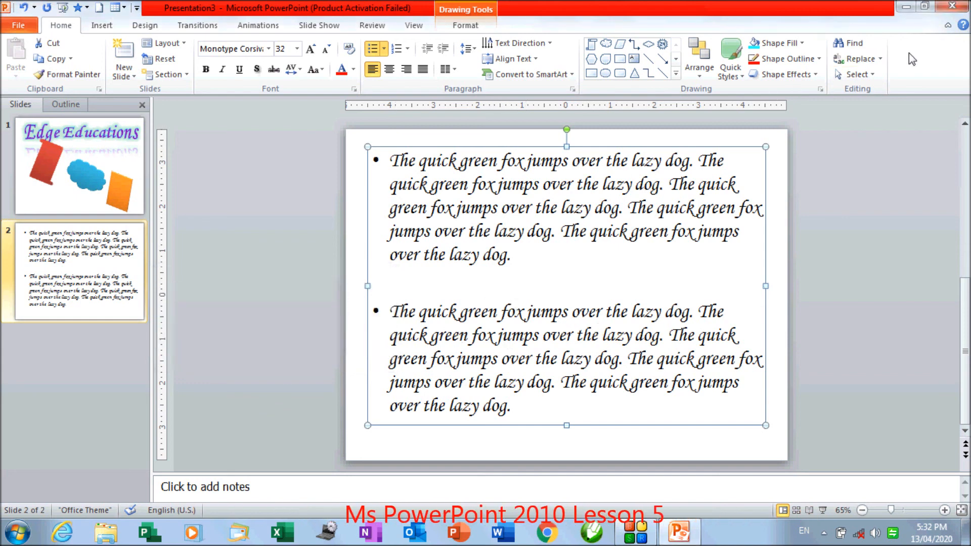
- Apply Select All on slide 2, first to its objects and again with the cursor inside the text box to select all its text
click(872, 79)
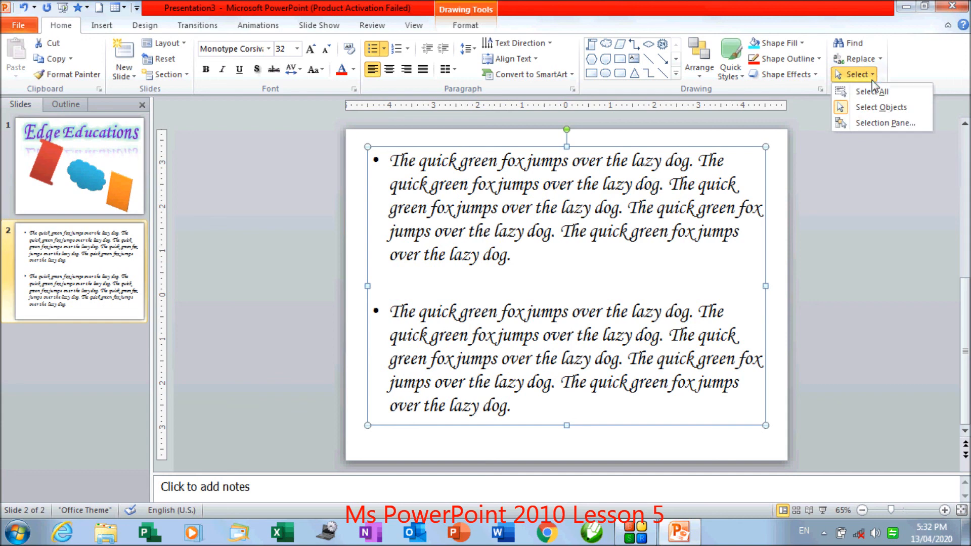
click(872, 91)
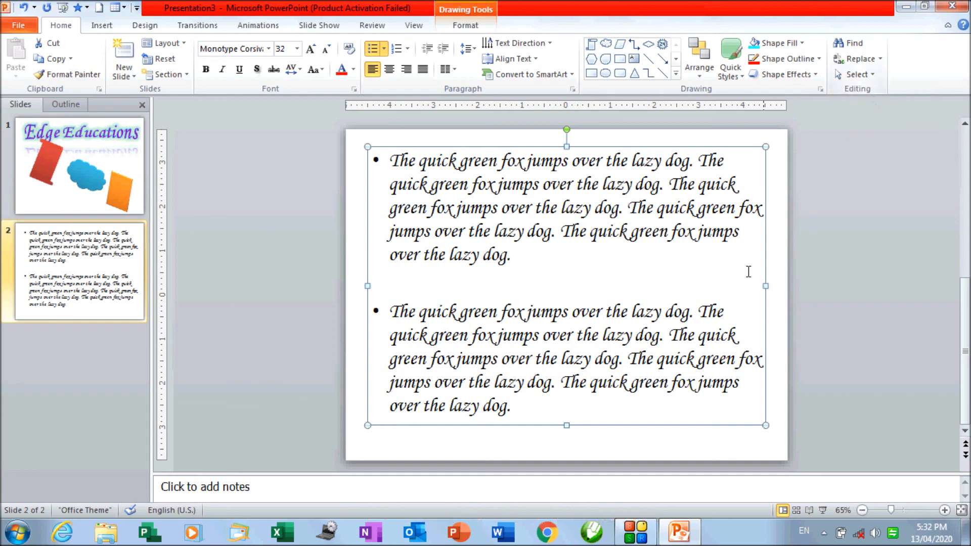
click(636, 316)
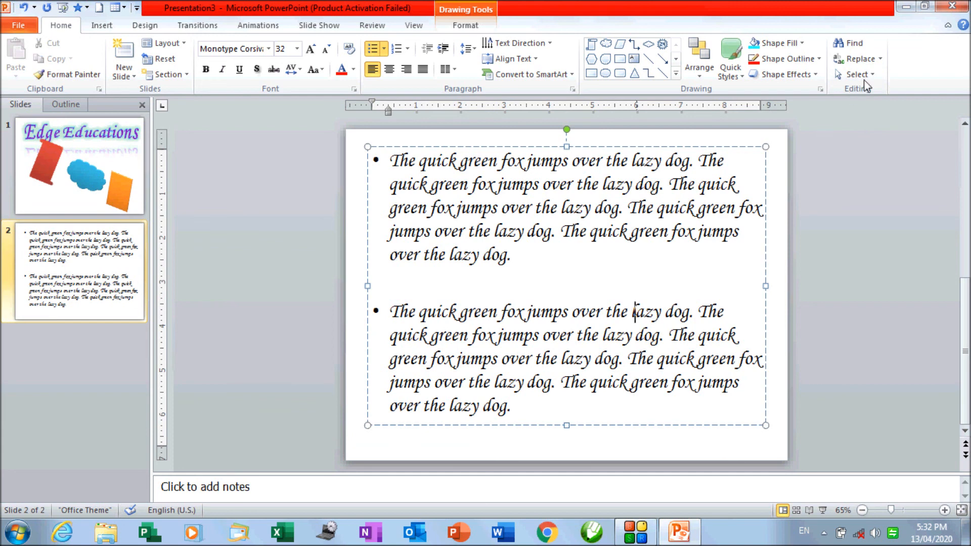
click(856, 75)
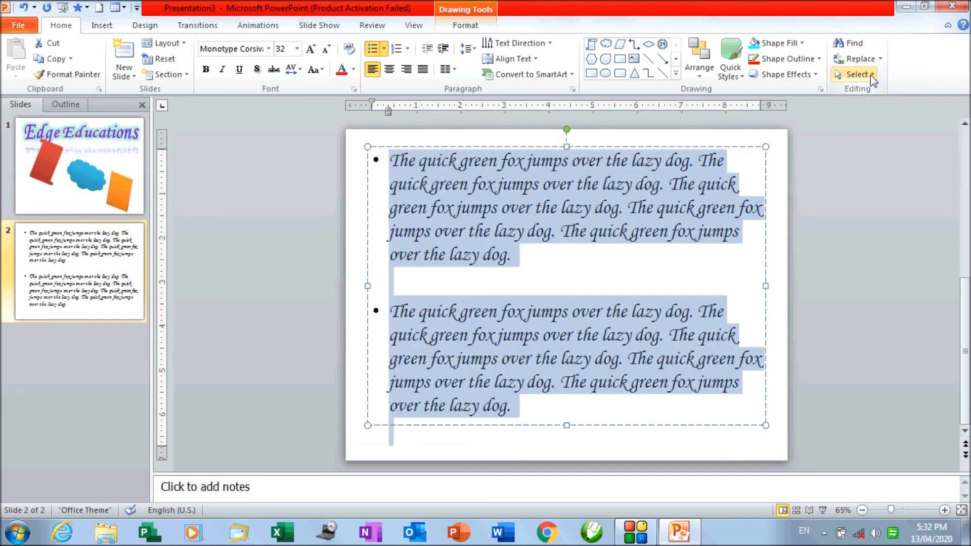
click(870, 74)
click(537, 335)
click(858, 74)
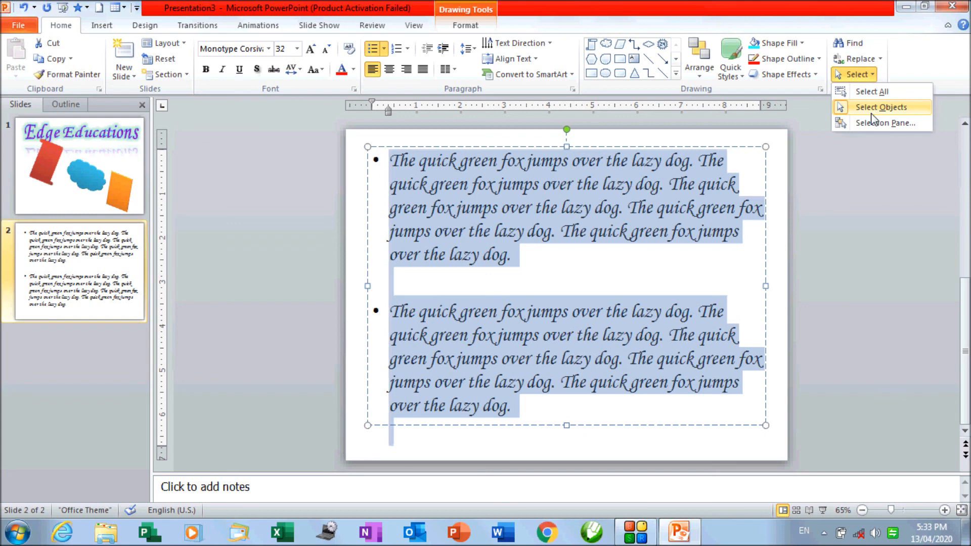
- Switch to slide 1 and select the red scroll shape
click(76, 197)
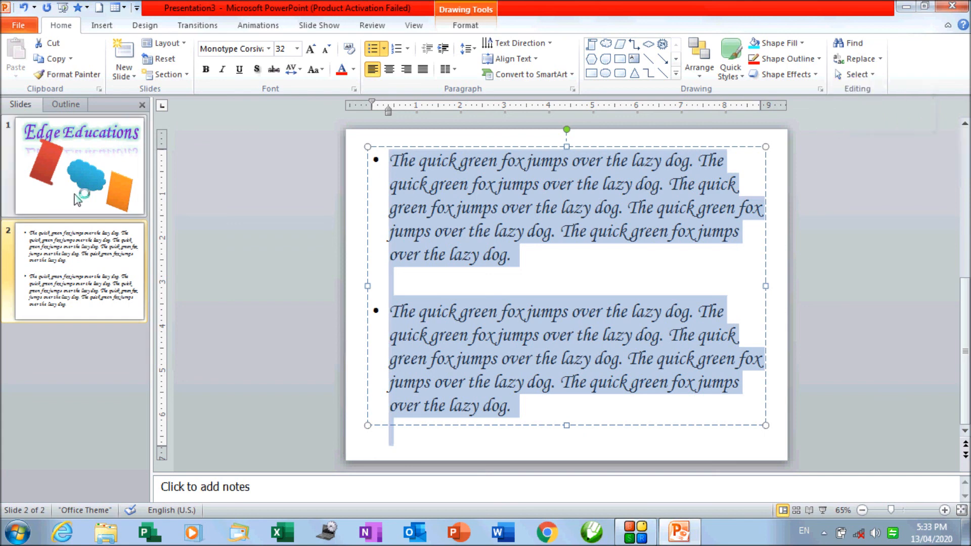
click(72, 186)
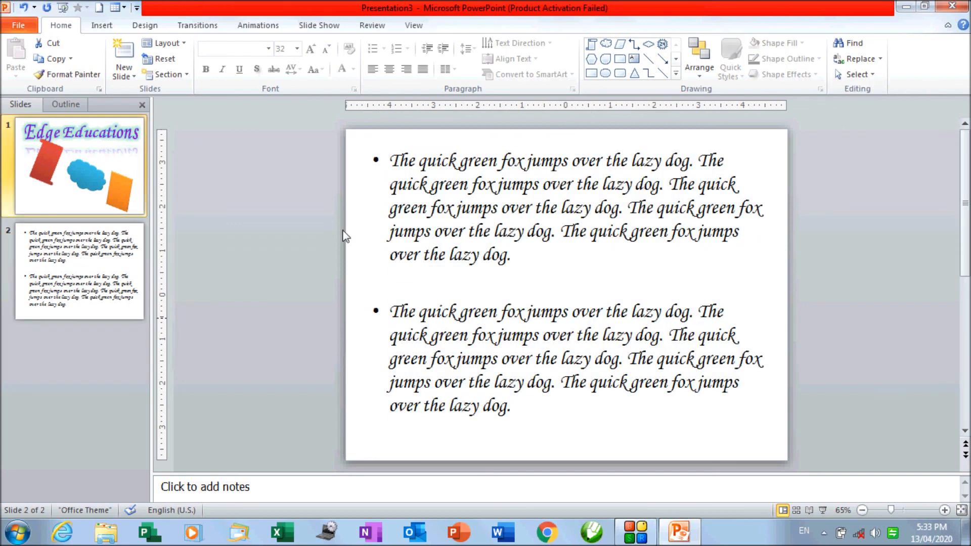
click(474, 256)
click(867, 75)
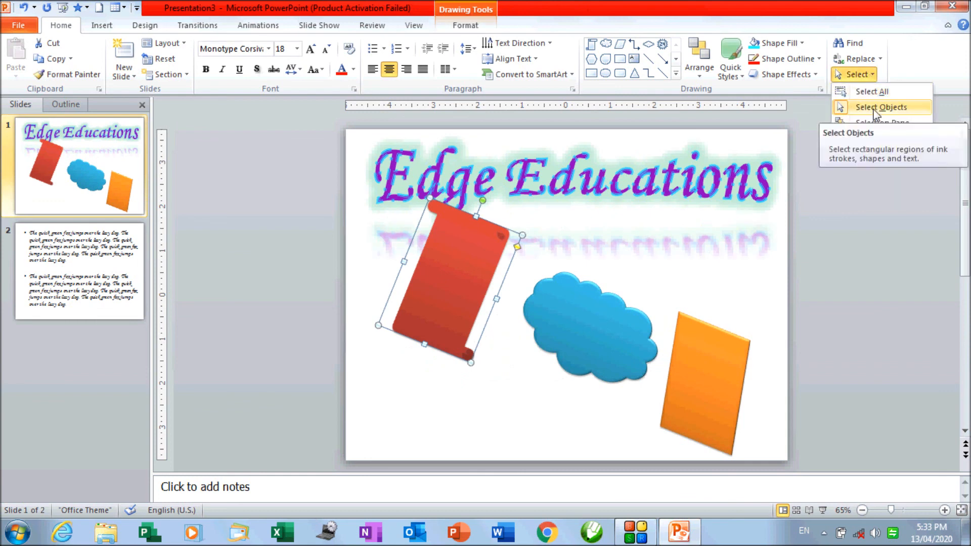
click(599, 332)
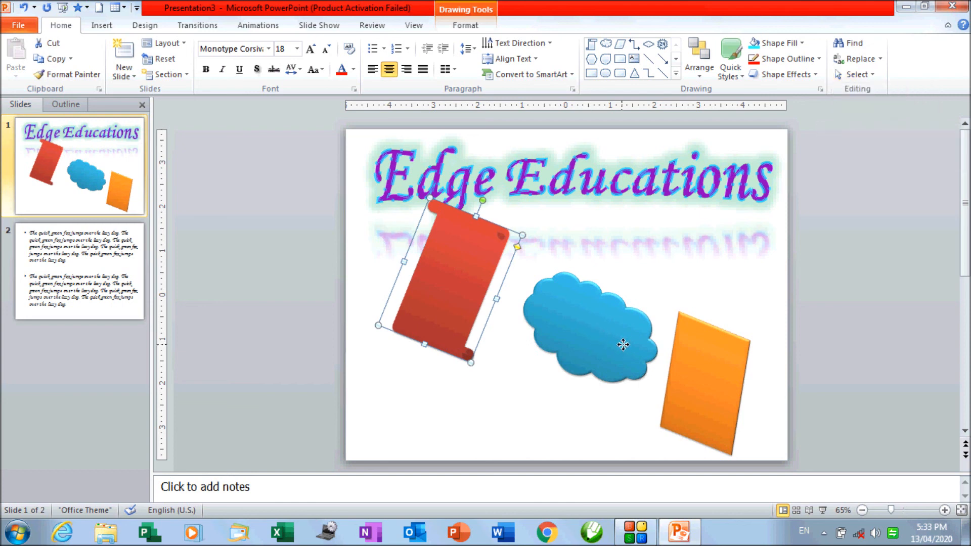